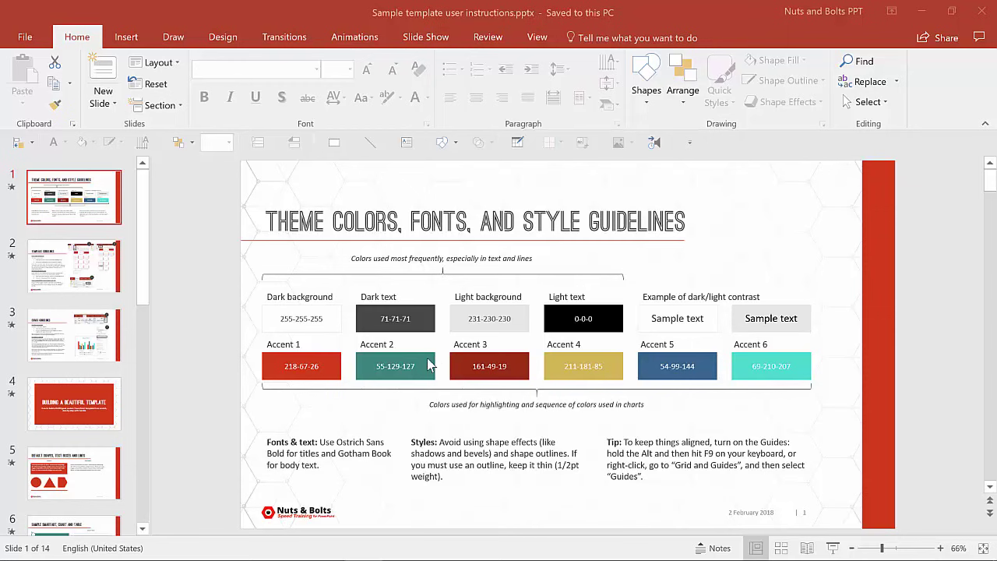
Step: Switch PowerPoint into Slide Master view from the View tab
click(536, 39)
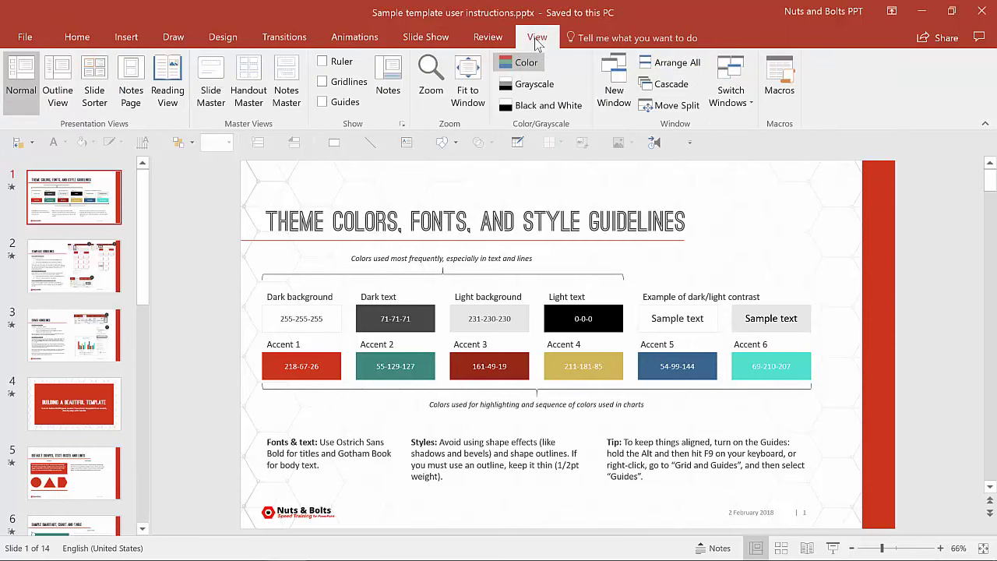
click(221, 87)
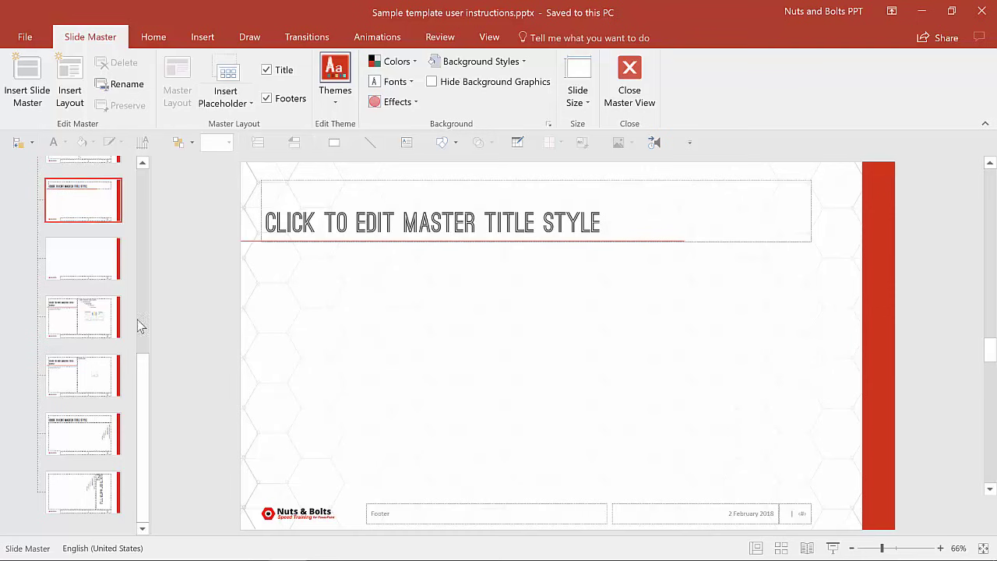
Step: Scroll the thumbnail pane to the top and select the parent Office Theme slide master
drag(143, 374, 140, 204)
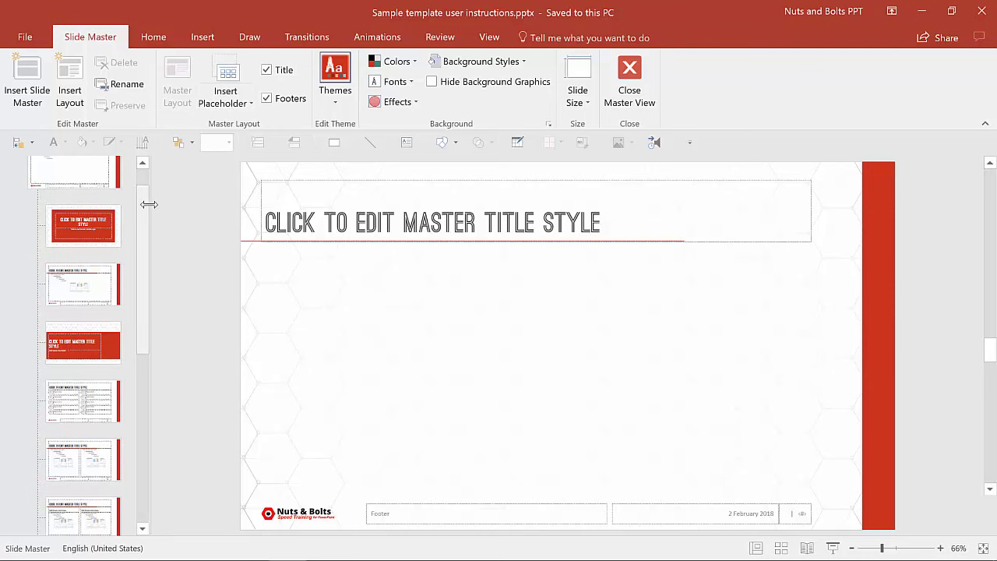
drag(142, 189, 52, 166)
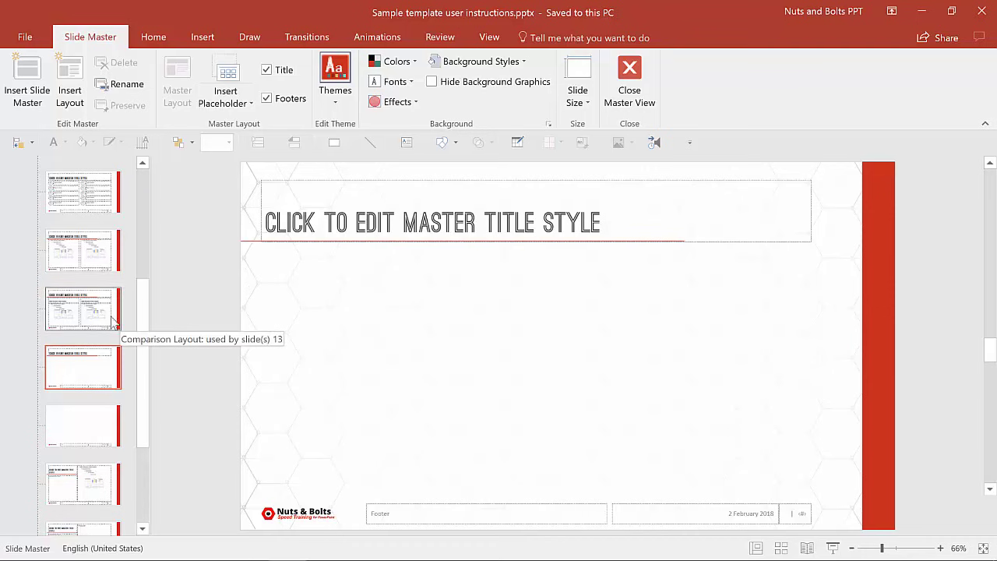
drag(143, 322, 134, 177)
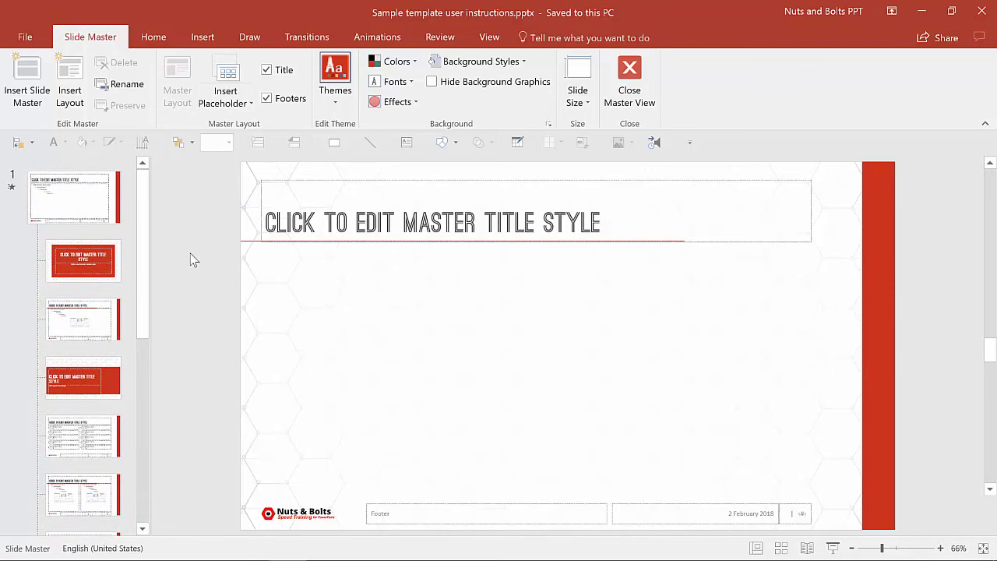
click(68, 198)
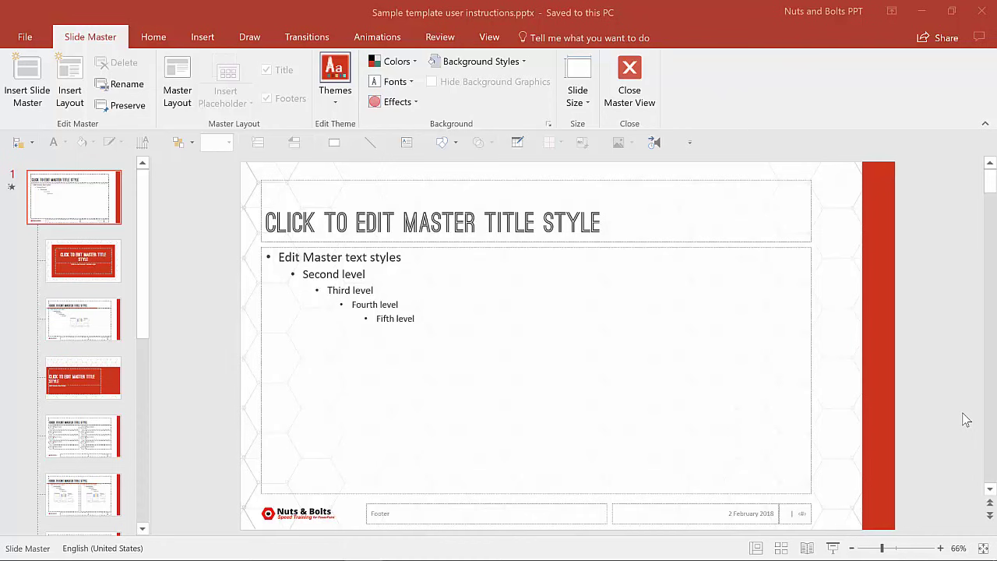
Step: Draw a text box below the master text levels and type DRAFT in it
click(151, 40)
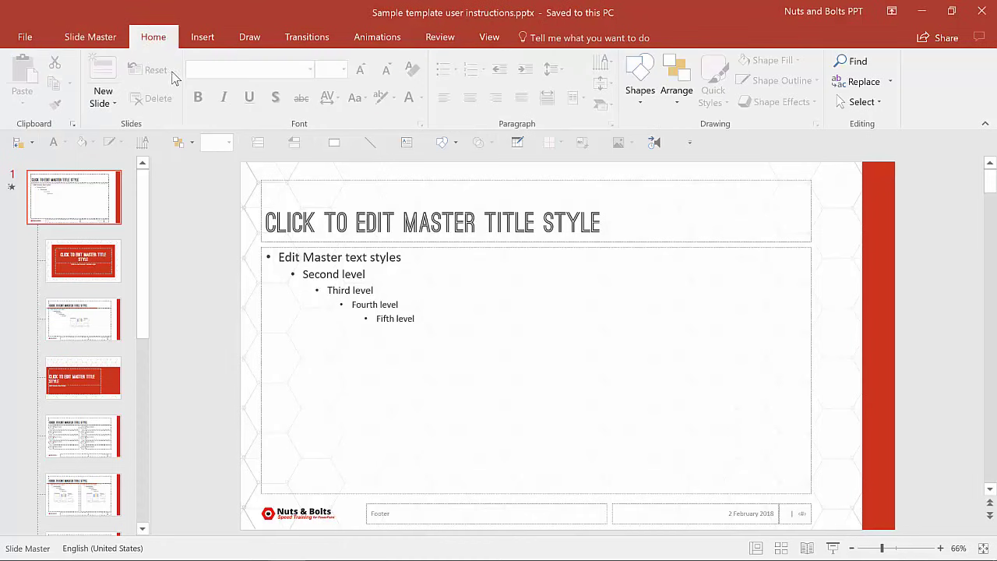
click(223, 40)
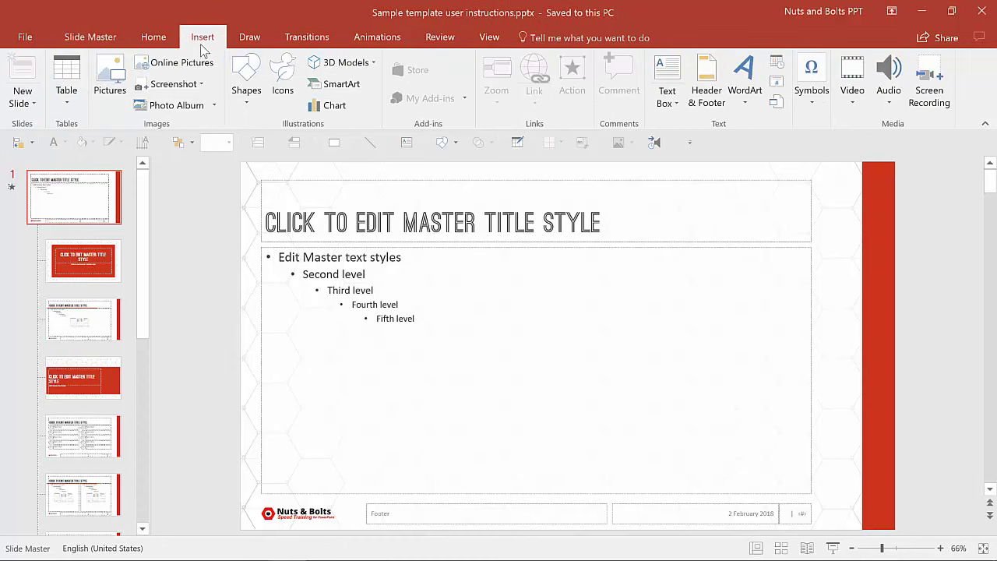
click(668, 78)
drag(279, 332, 473, 395)
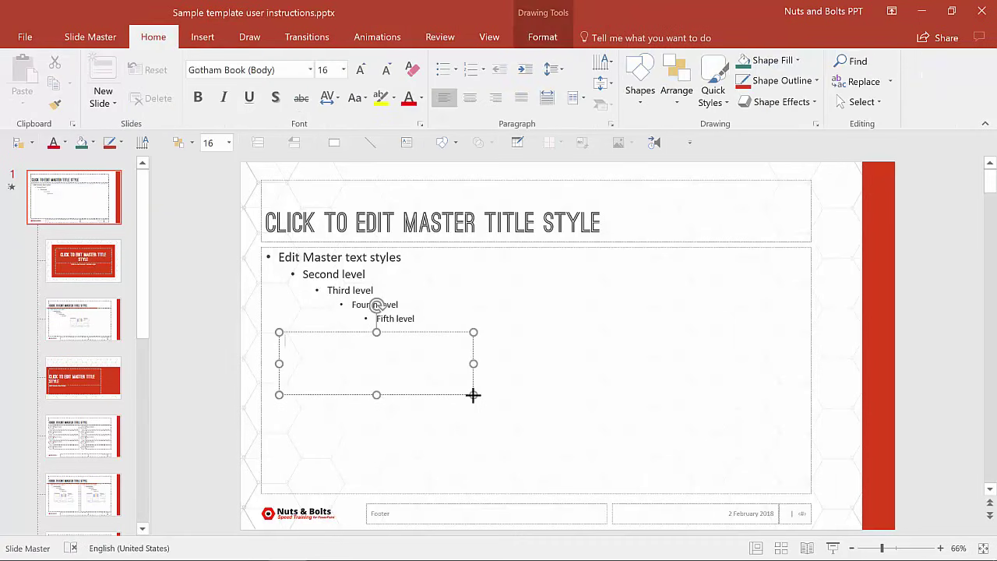
text(DRAFT)
key(Escape)
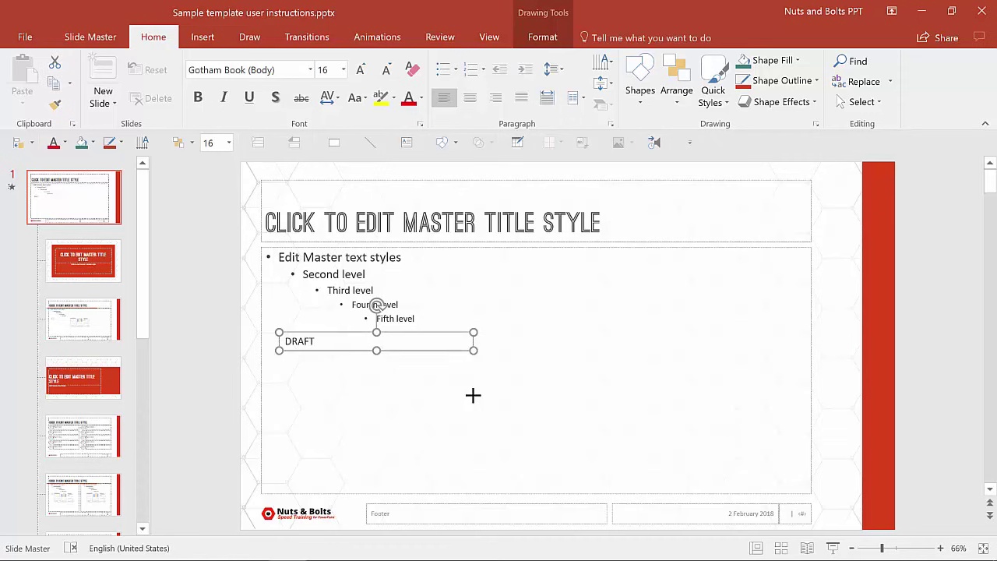
Step: Set the DRAFT text to 46 point and centre it in its box
click(333, 72)
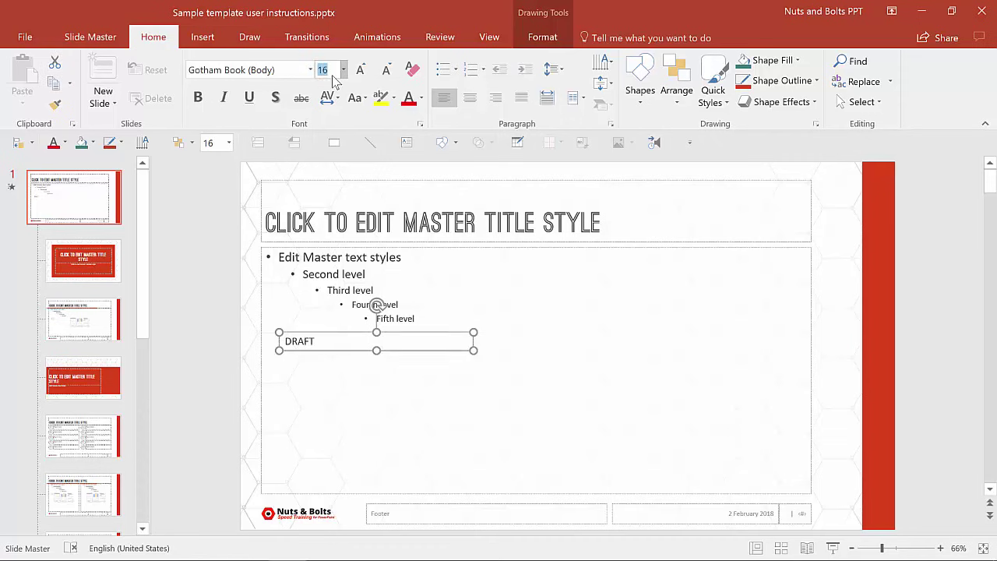
text(36)
key(Return)
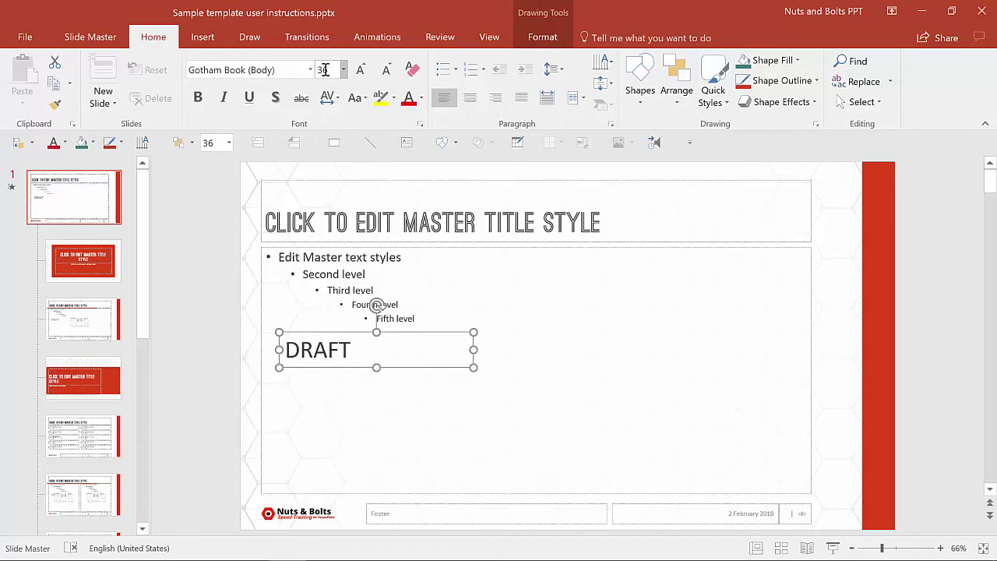
click(335, 70)
text(46)
key(Return)
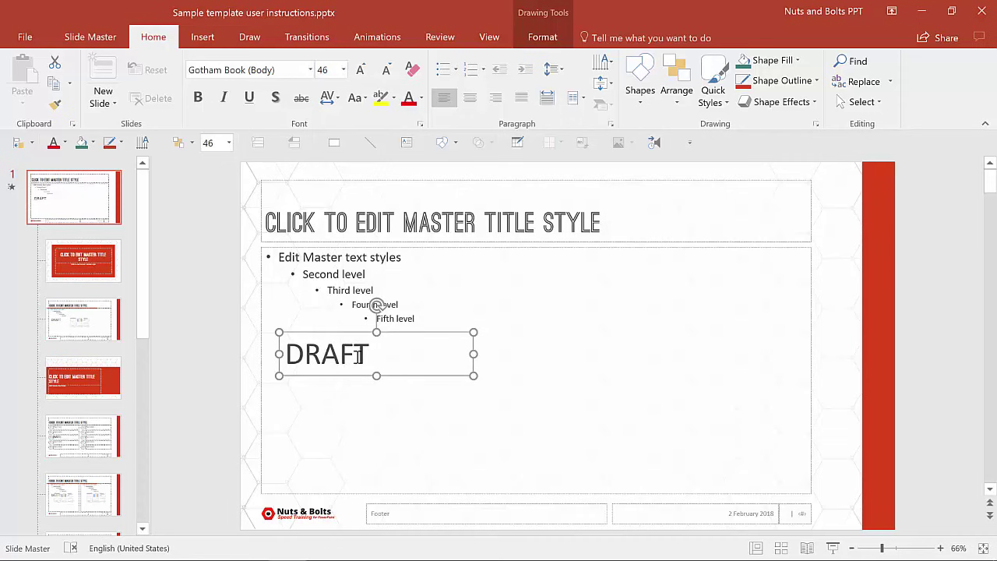
key(ctrl+e)
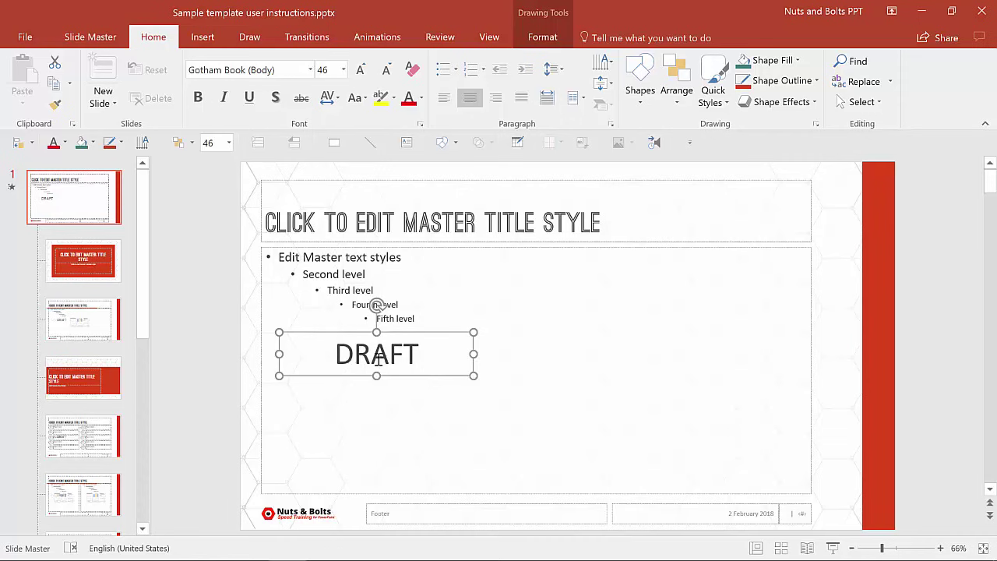
Step: Make the DRAFT text light grey and tilt its box counter-clockwise
click(421, 98)
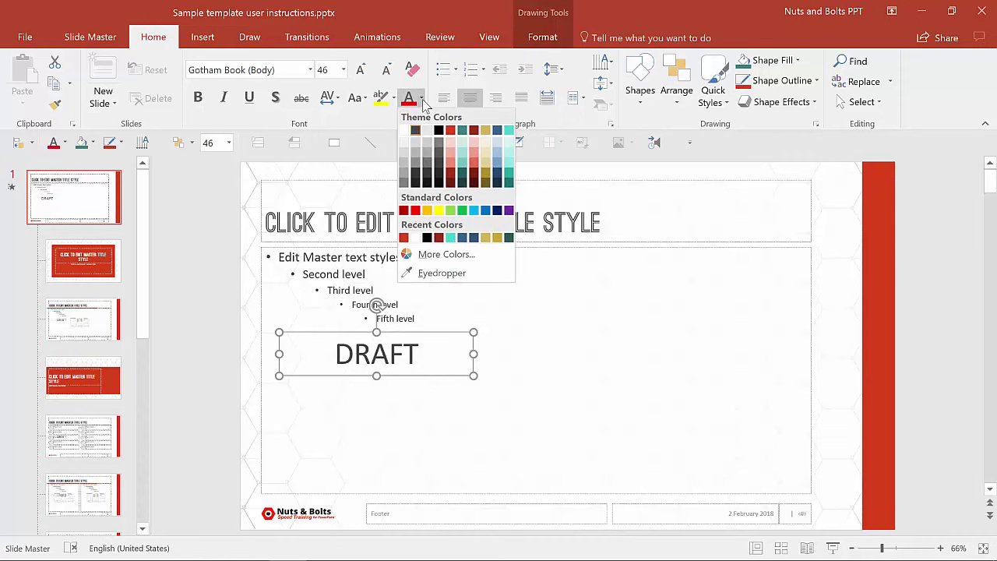
click(404, 150)
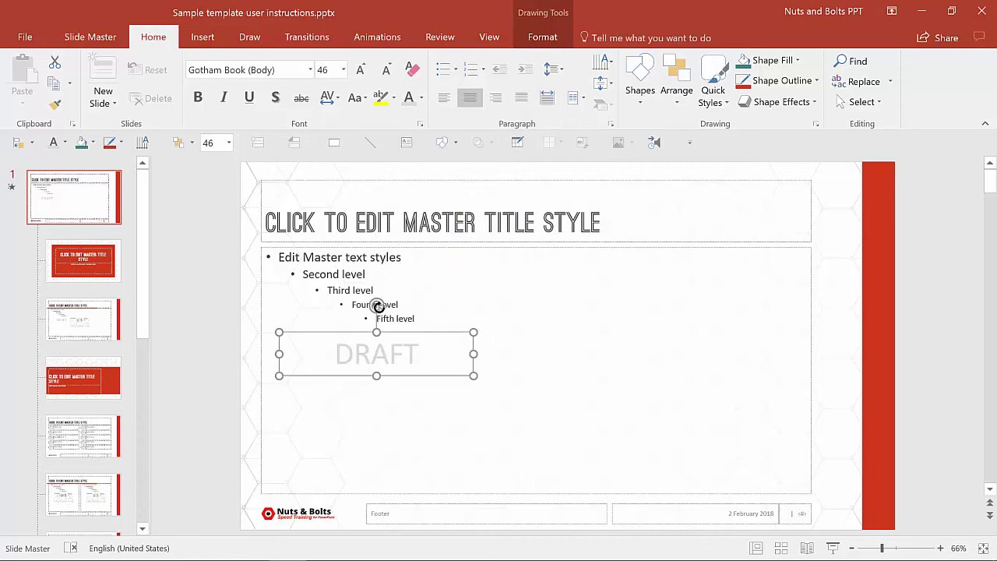
drag(377, 305, 360, 308)
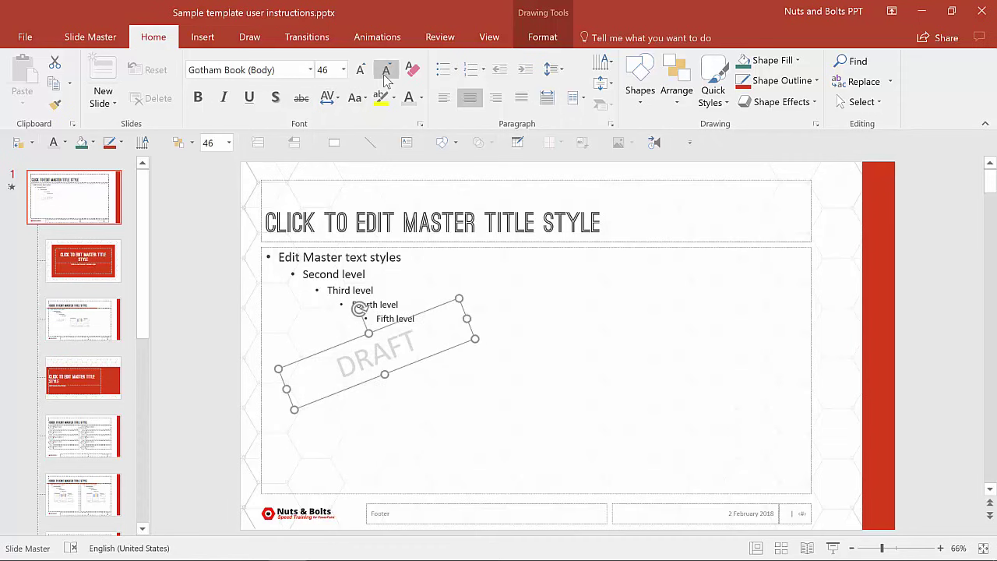
Step: Enlarge DRAFT to 199 pt, widen its box to one line, and centre it
click(360, 72)
click(360, 72)
click(360, 72)
click(360, 72)
click(360, 71)
click(360, 71)
click(360, 72)
click(360, 71)
click(360, 72)
click(360, 72)
click(360, 71)
click(360, 72)
click(360, 72)
click(360, 72)
click(360, 71)
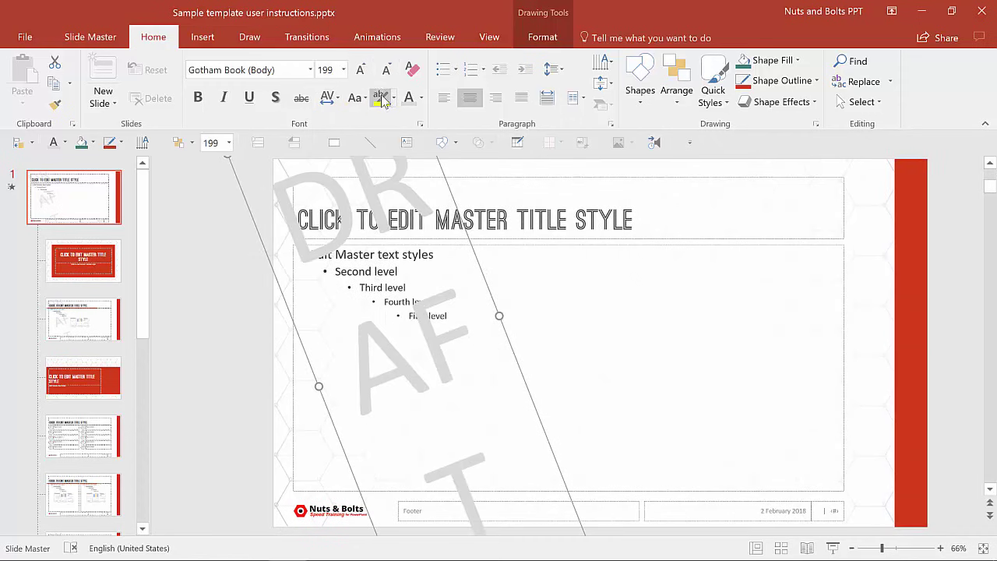
drag(498, 315, 750, 213)
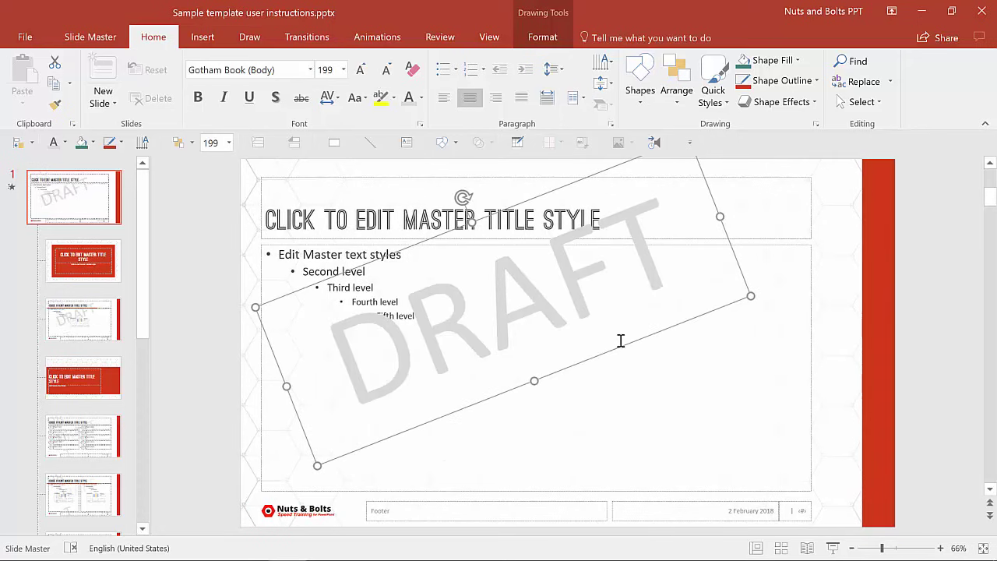
drag(615, 352, 655, 374)
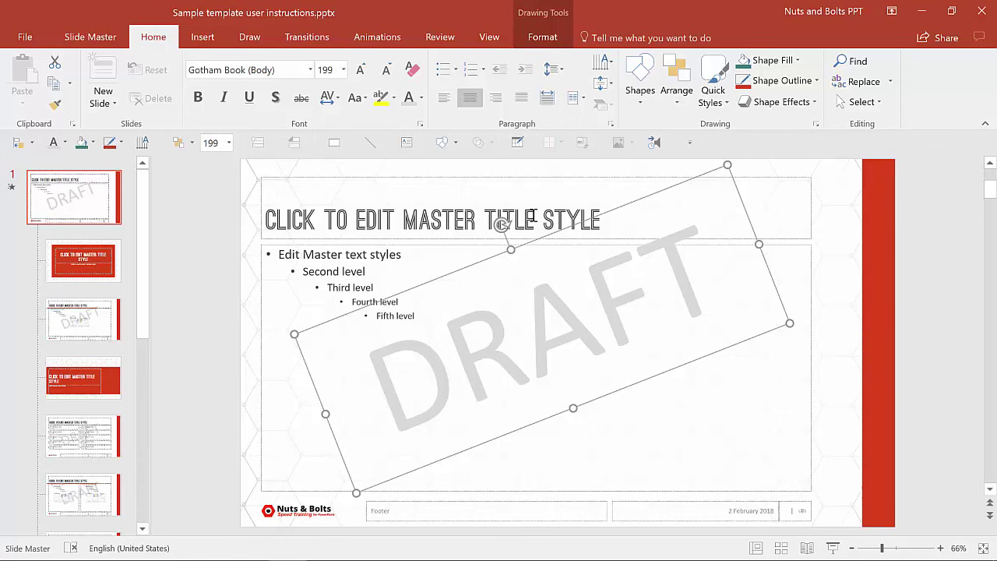
Step: Send DRAFT and then the background picture to back, and save the template
click(678, 104)
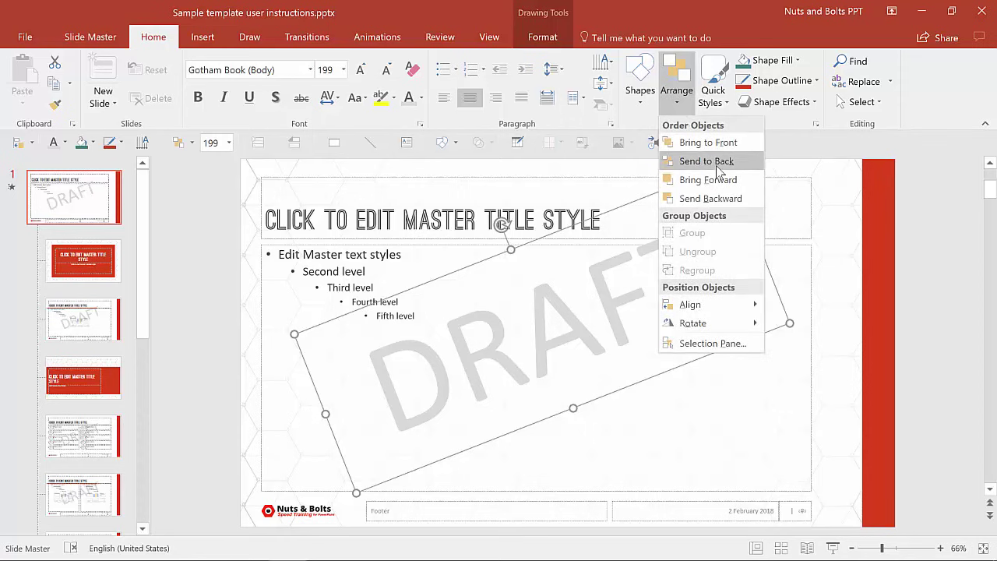
click(753, 162)
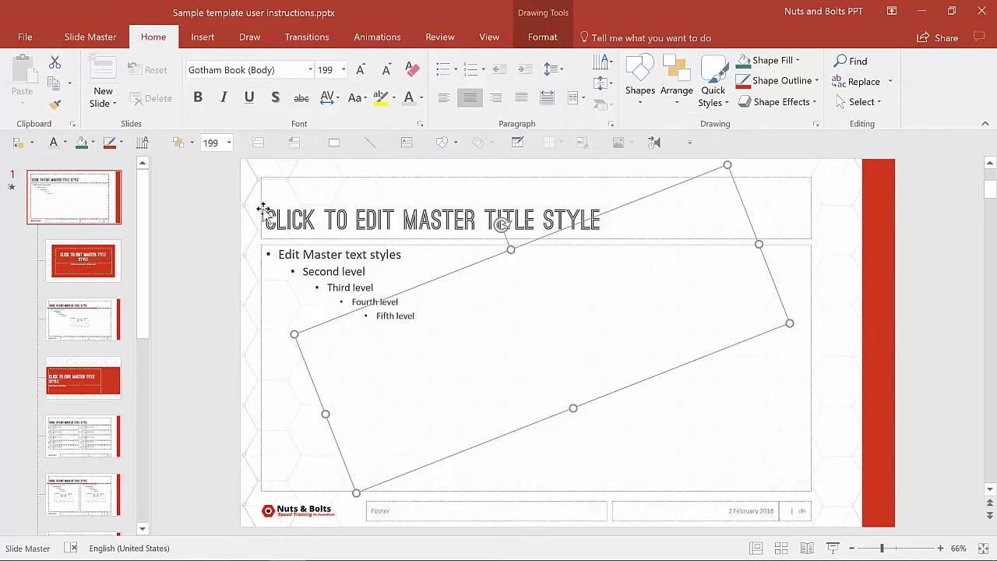
click(249, 181)
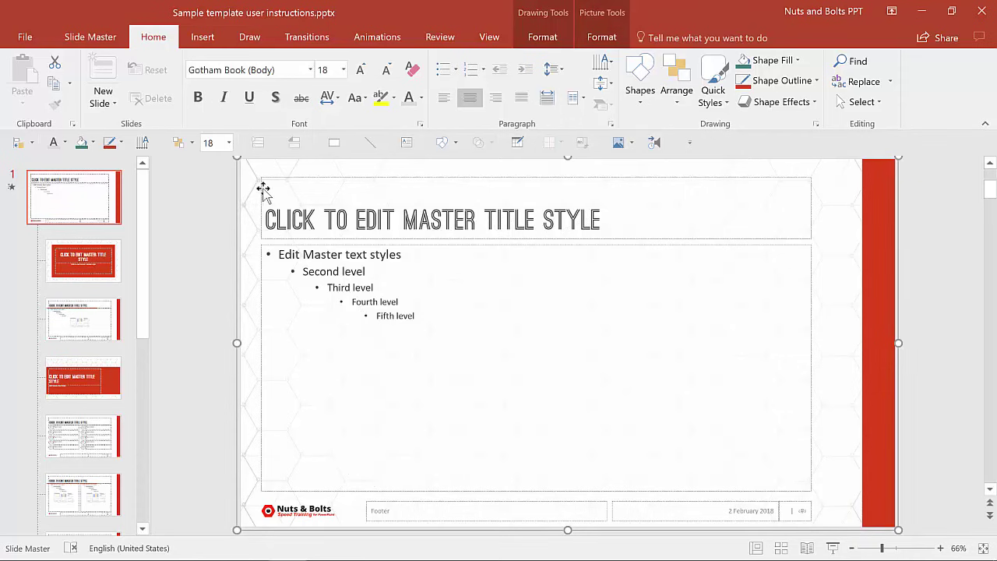
click(676, 95)
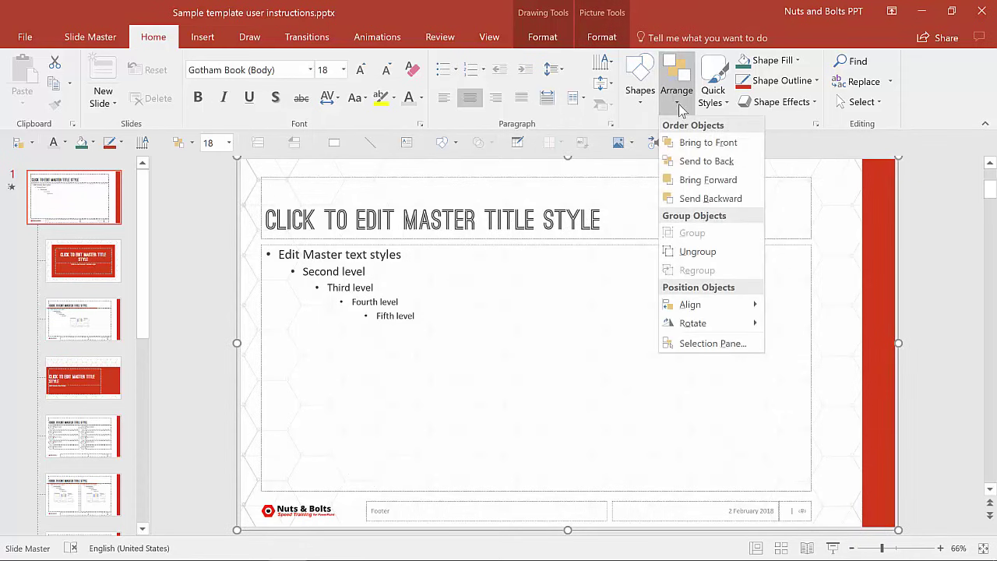
click(725, 162)
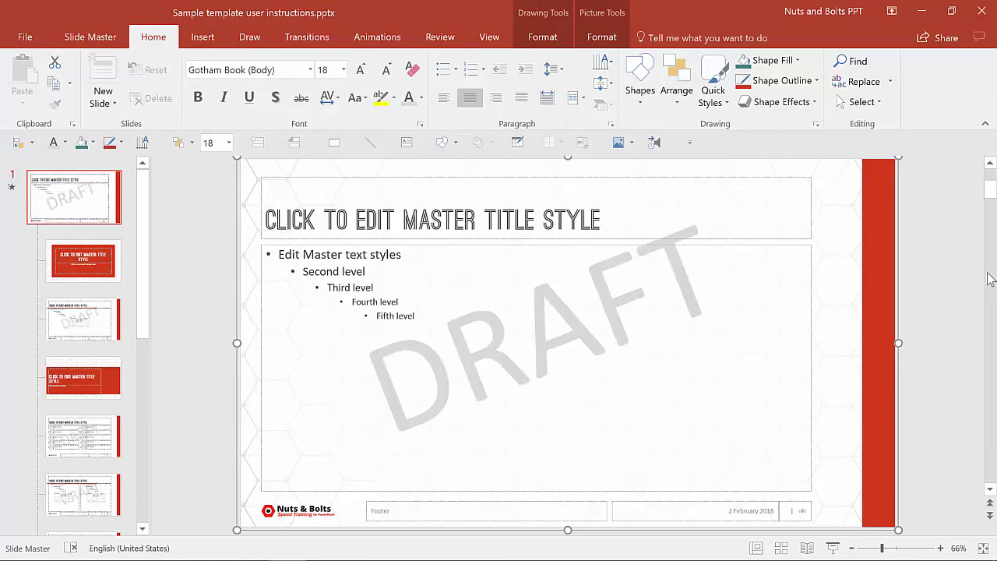
click(178, 229)
key(ctrl+s)
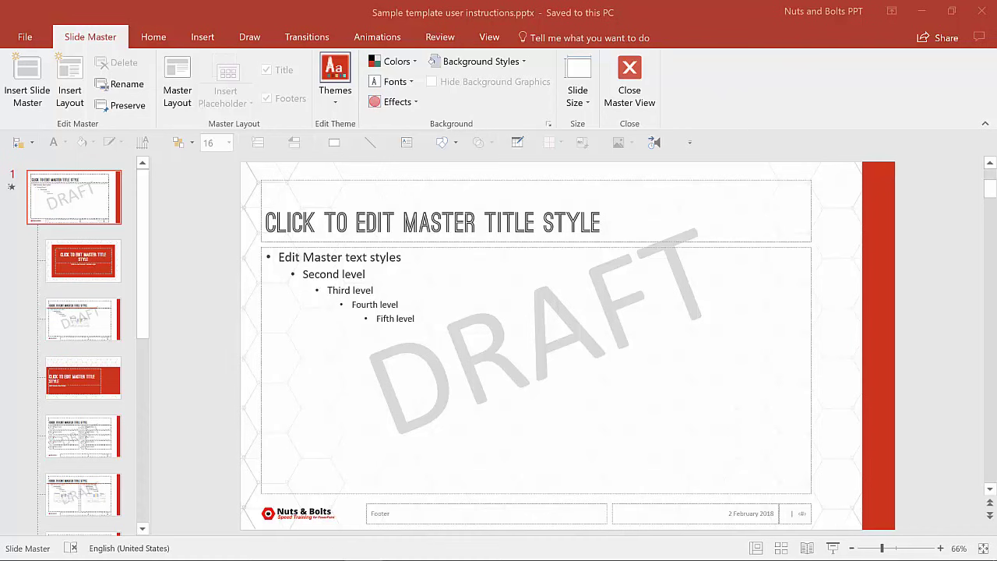
Step: Delete the DRAFT watermark text box from the slide master
click(656, 258)
key(Escape)
key(Delete)
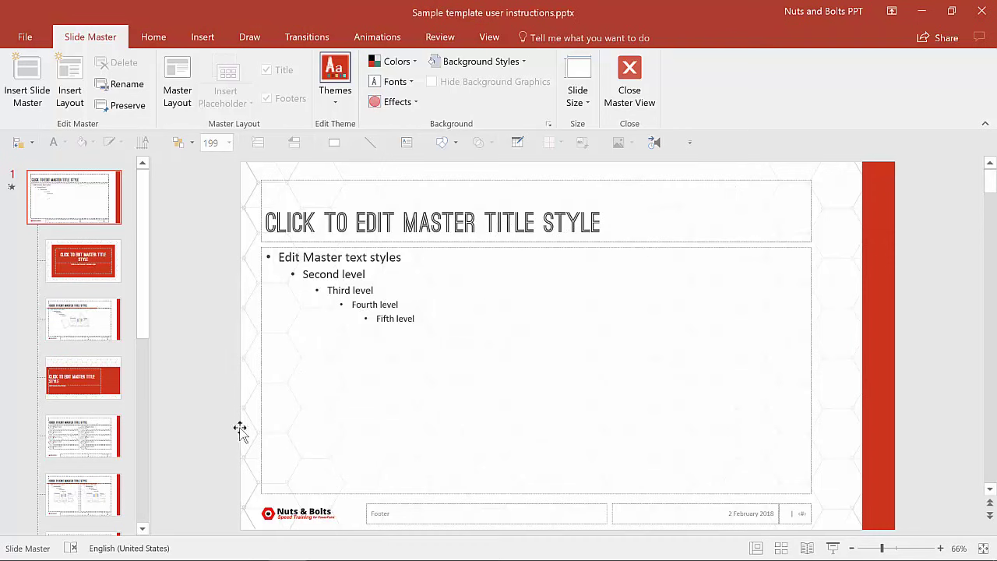
Step: Paste a copy of the Nuts & Bolts footer logo, move it up, and tilt it about 20°
click(285, 518)
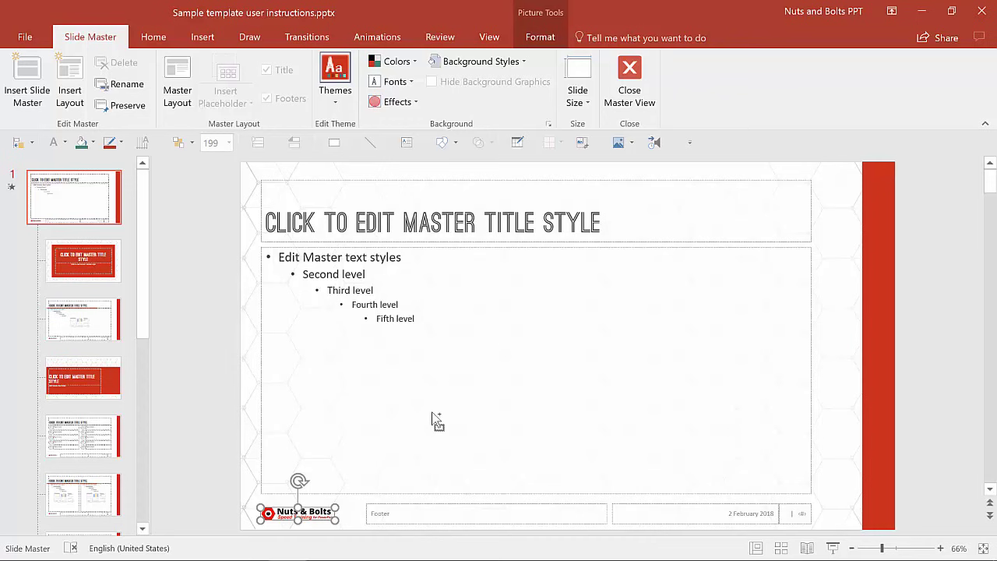
key(ctrl+v)
drag(305, 515, 577, 342)
drag(549, 267, 549, 323)
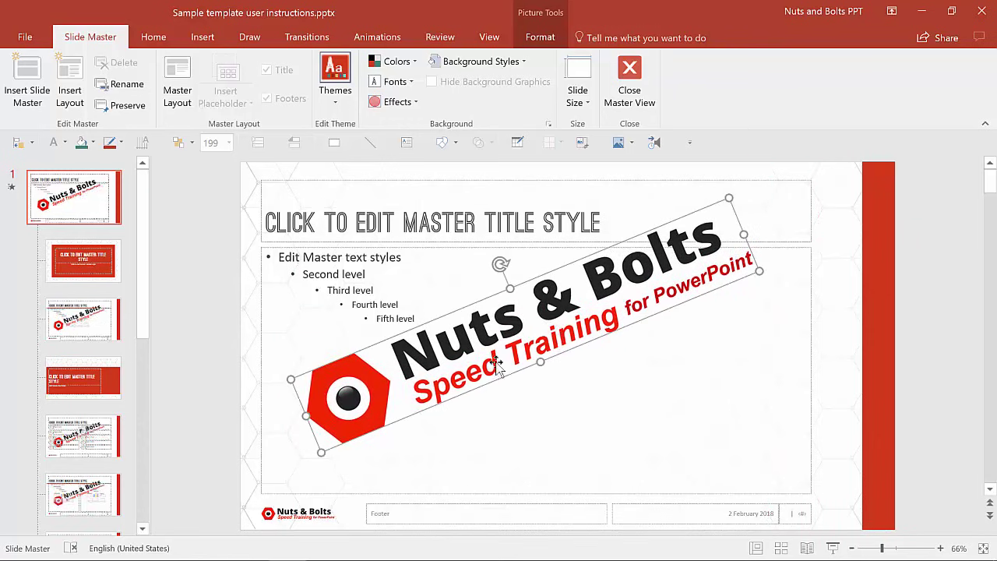
Step: Recolor the tilted logo copy with the Washout preset from the Color options
click(539, 39)
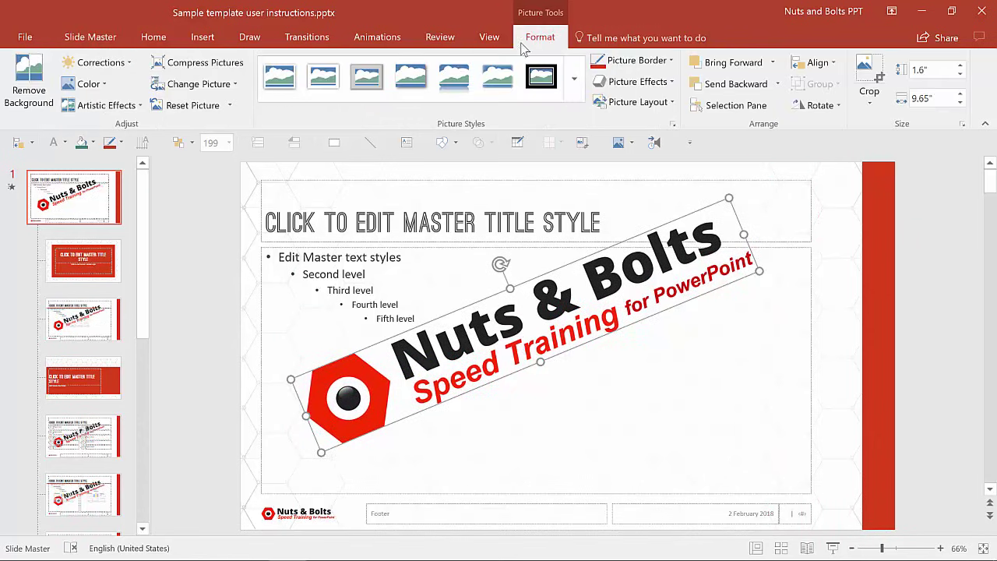
click(87, 84)
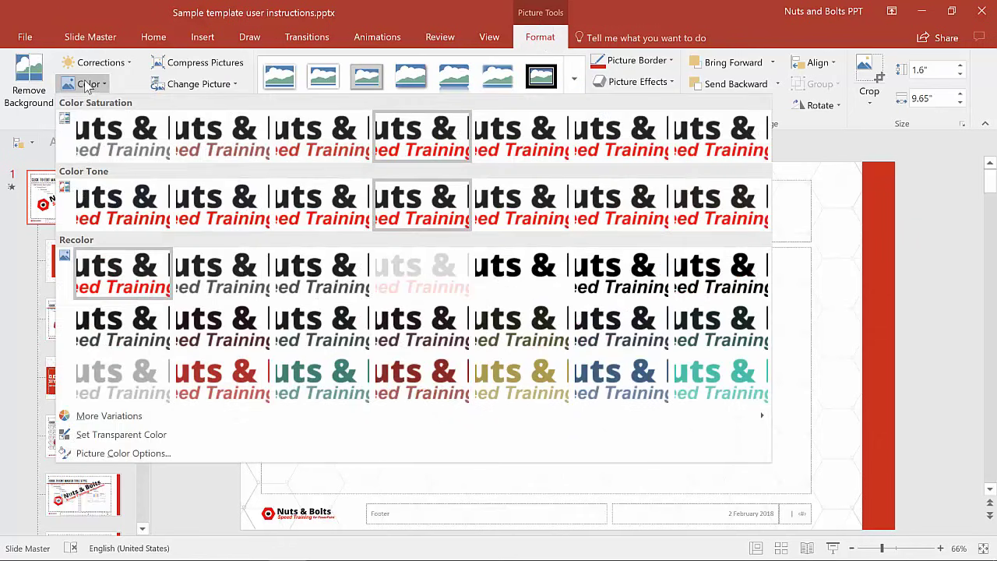
click(432, 281)
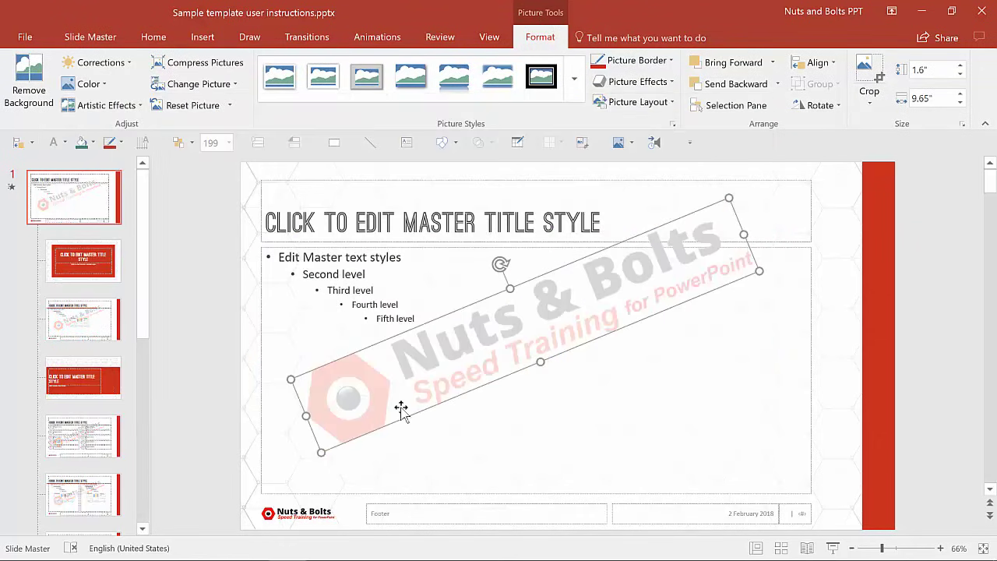
click(88, 84)
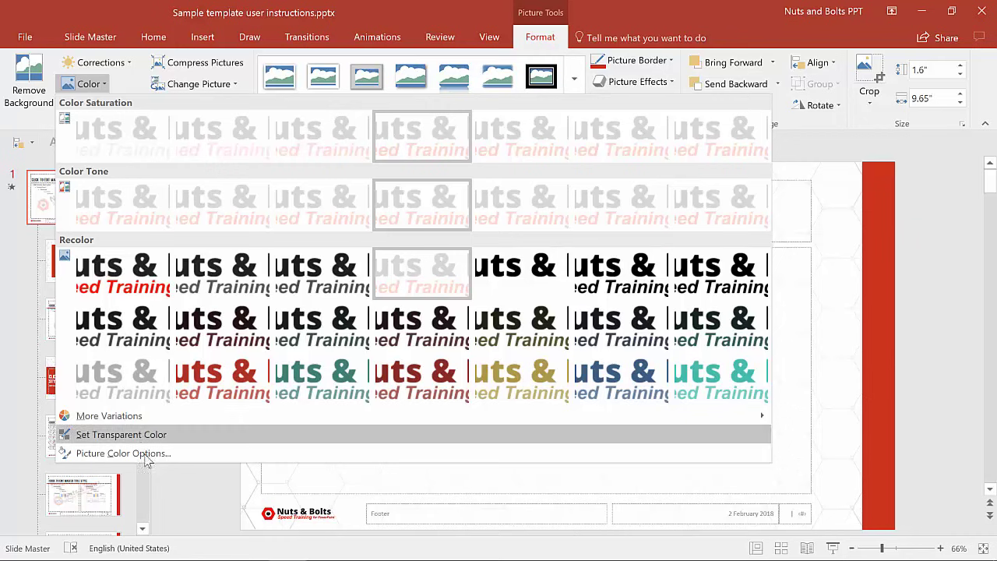
click(201, 512)
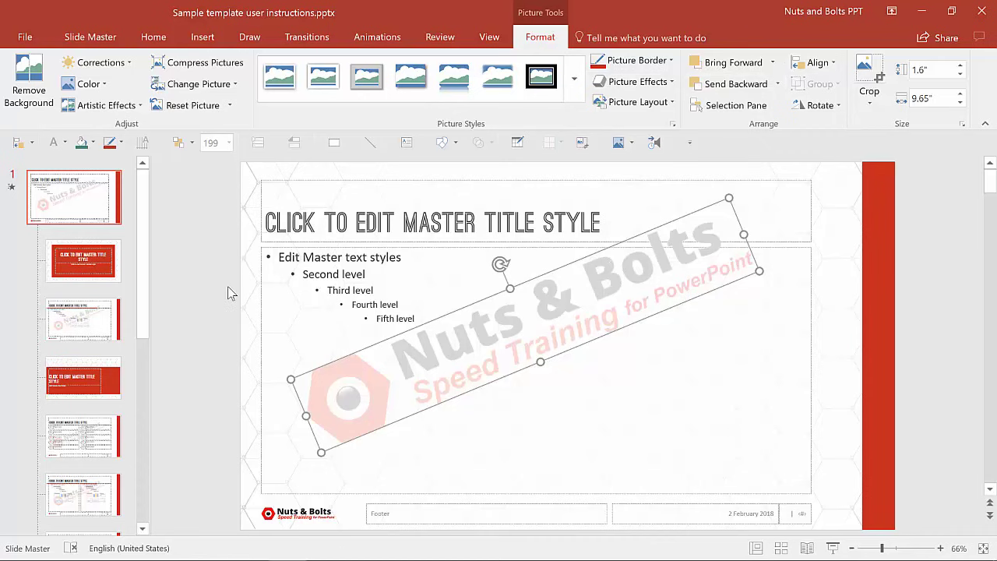
Step: Send the washed-out logo to the back of the slide master
shift+click(237, 320)
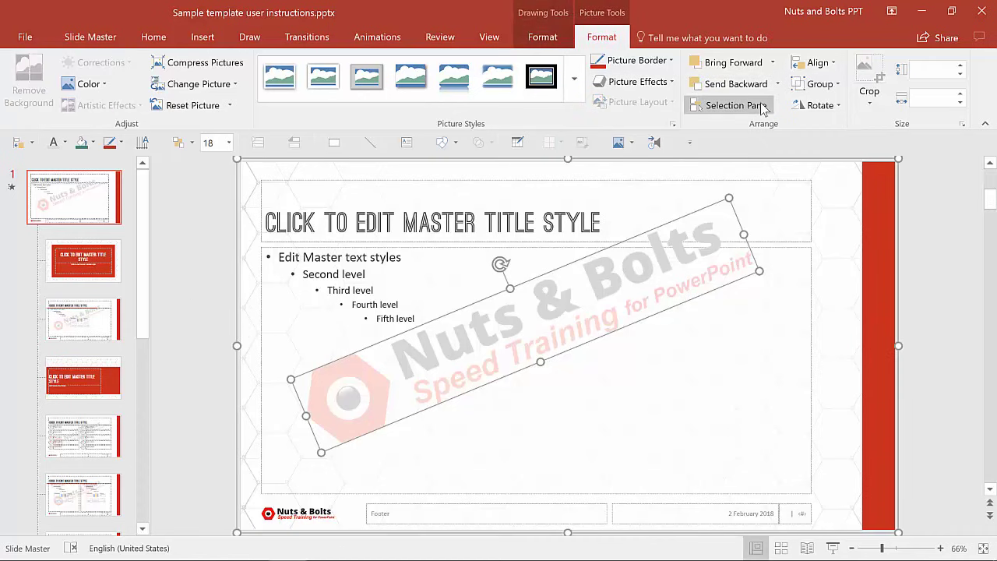
click(776, 84)
click(754, 123)
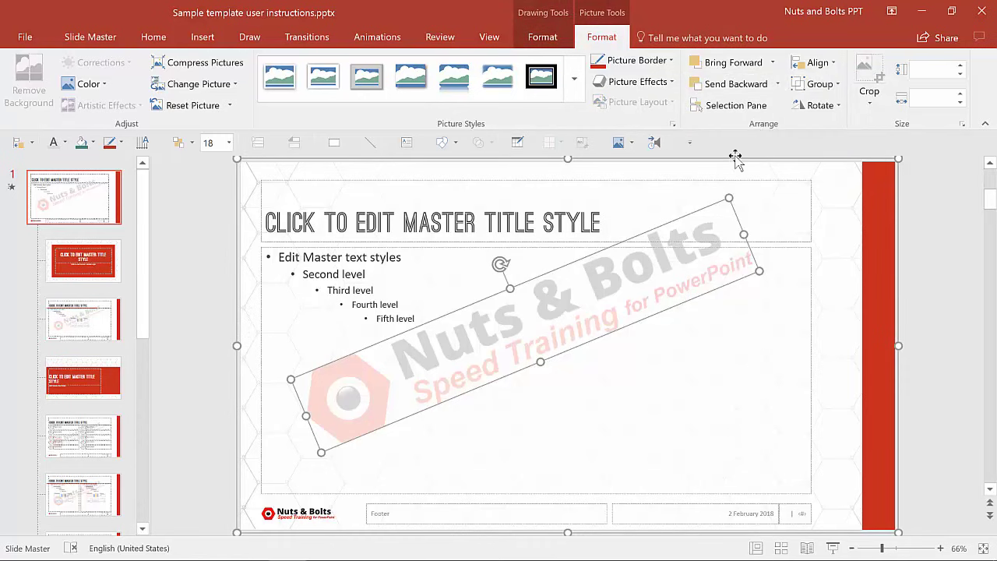
click(776, 84)
click(736, 126)
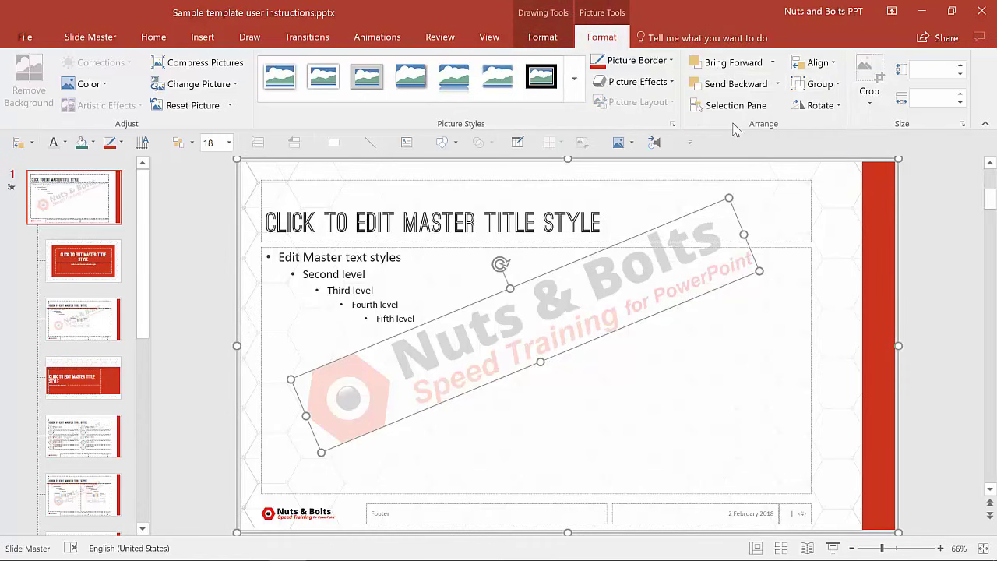
Step: Deselect the logo and confirm the body text placeholder is clickable above it
click(930, 352)
click(569, 222)
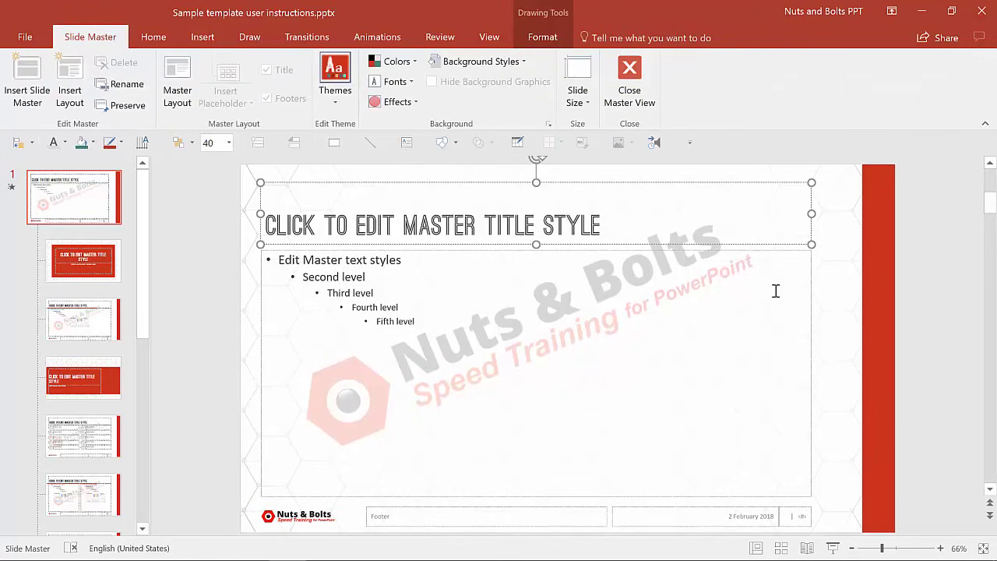
click(352, 274)
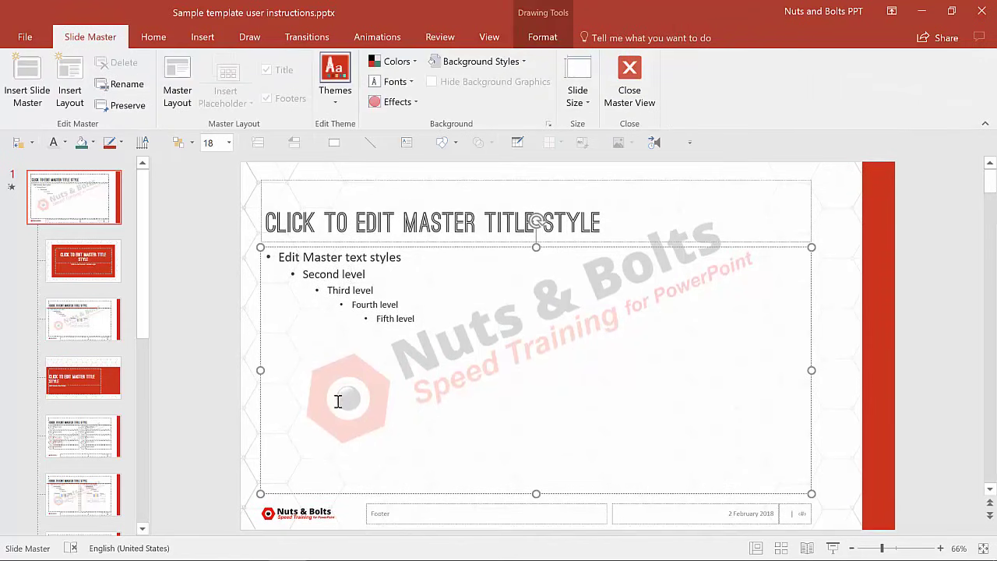
click(211, 285)
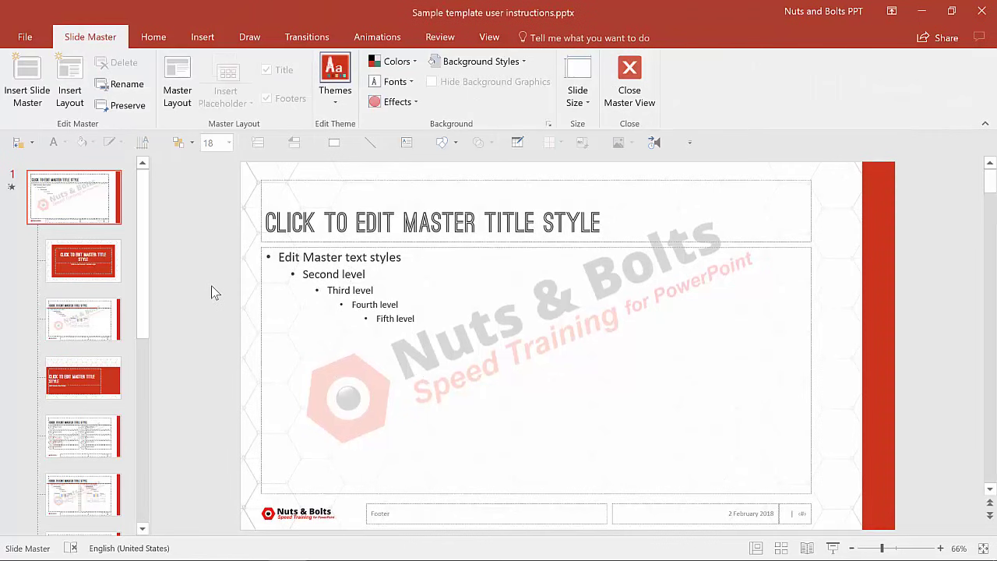
Step: Close Master View and step through the slides, returning to slide 1, to check the watermark
click(639, 71)
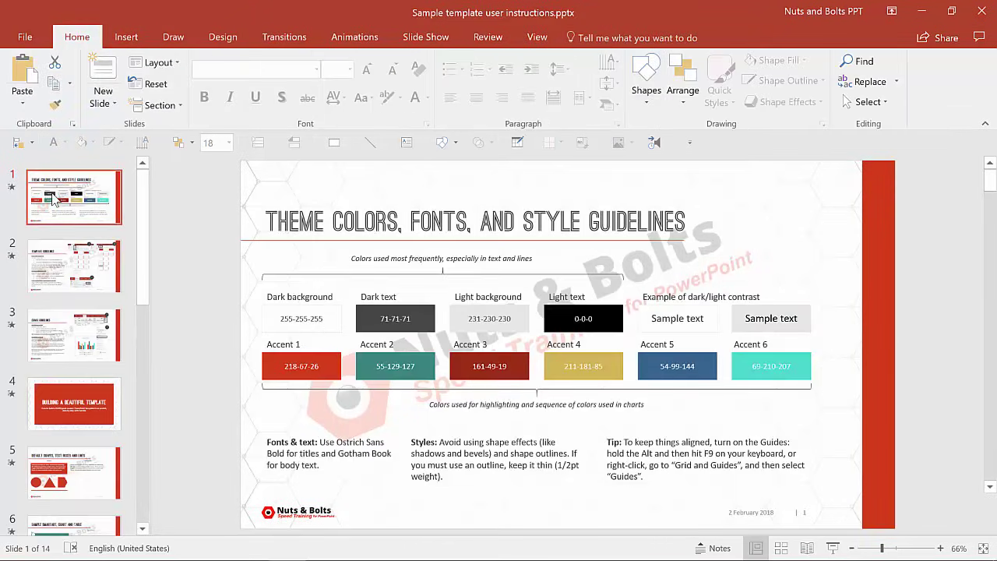
key(Down)
key(Down)
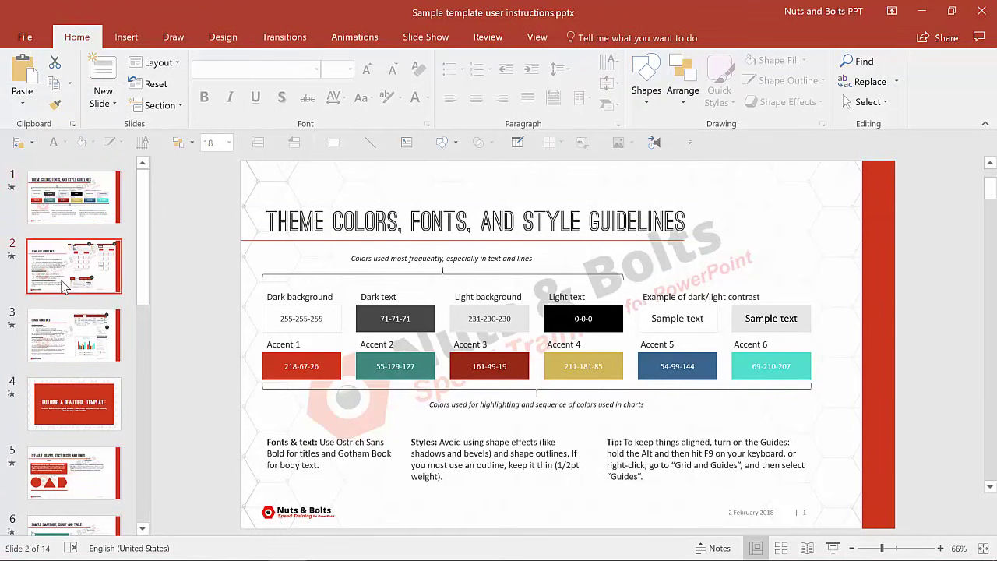
click(66, 220)
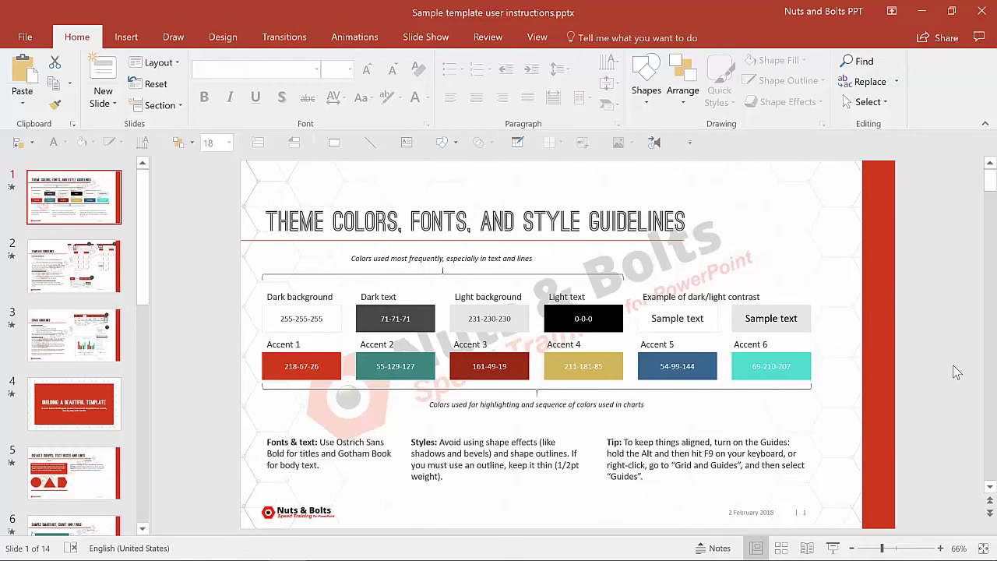
click(537, 37)
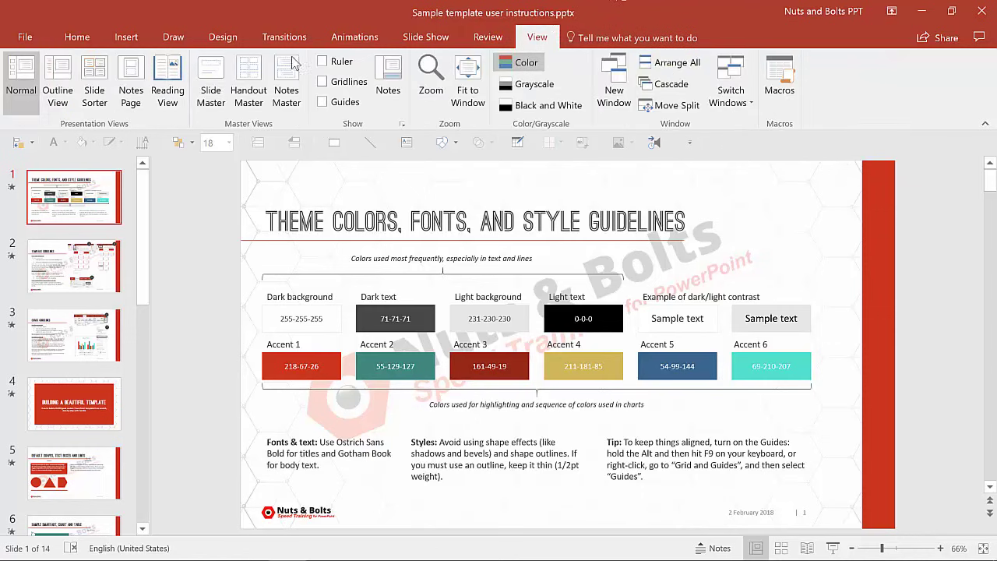
Step: Reopen Slide Master view and select the top-level master
click(210, 84)
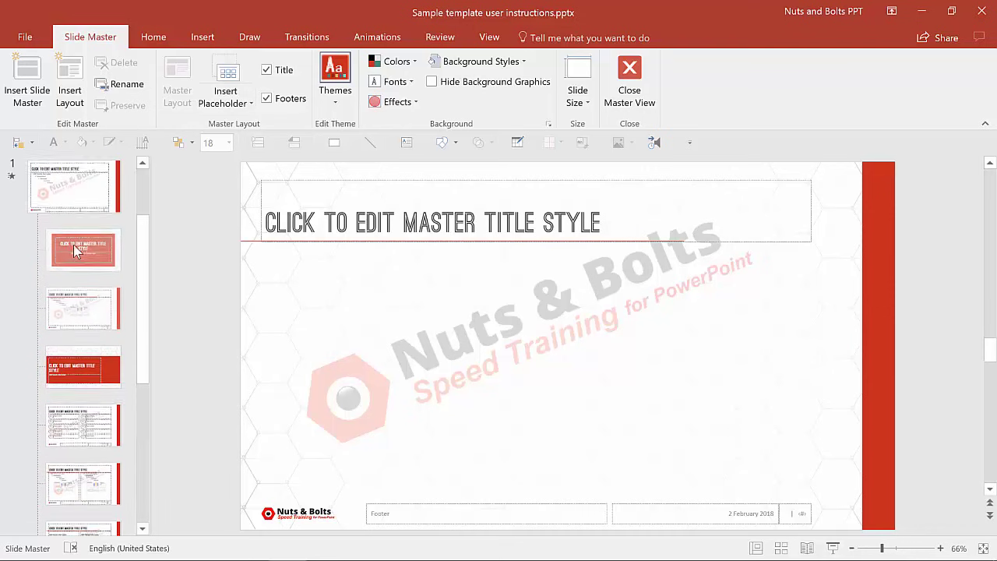
scroll(78, 234, up, 2)
click(104, 210)
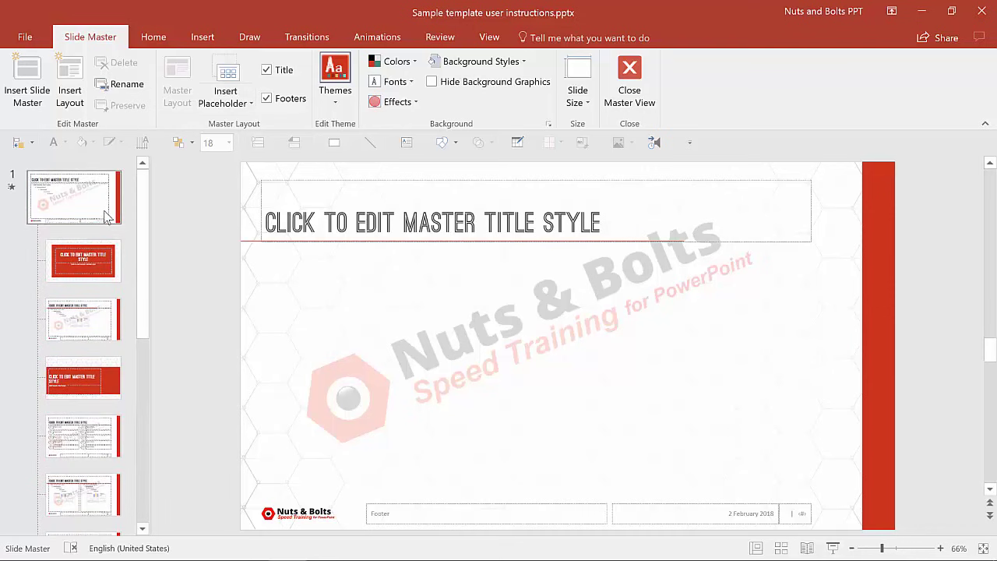
Step: Select the rotated logo, review its Color options without changes, then deselect it
click(696, 243)
click(706, 251)
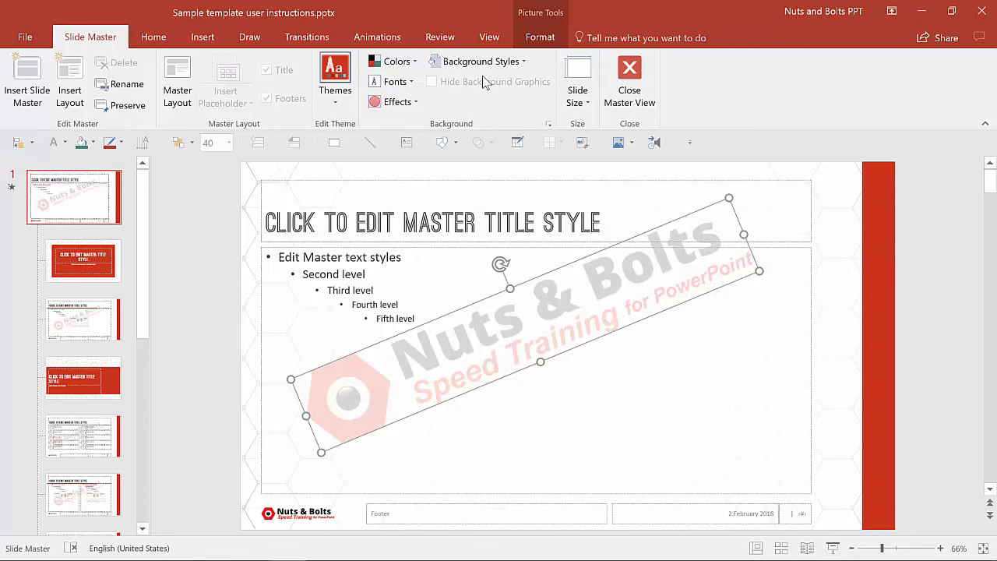
click(540, 36)
click(88, 83)
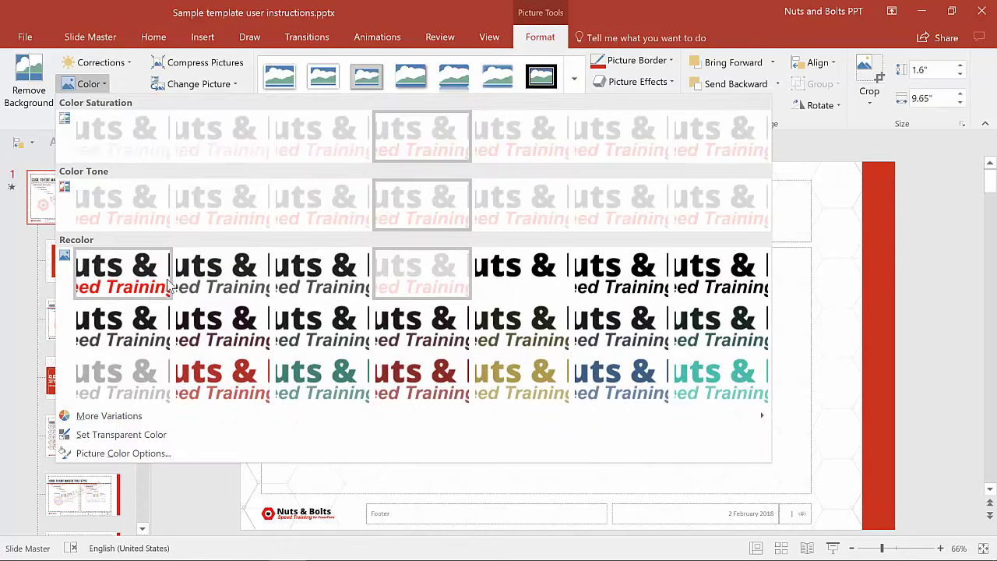
click(915, 351)
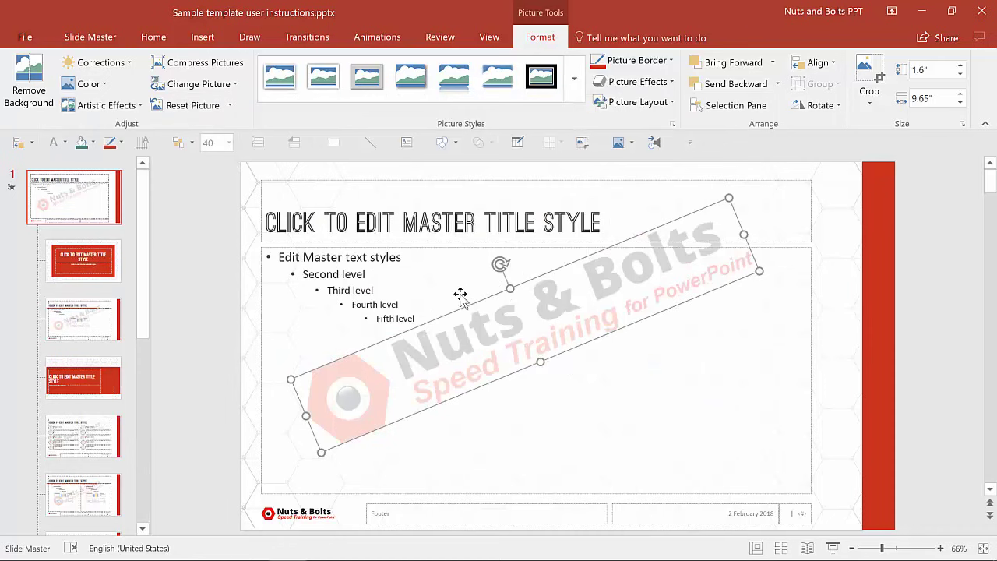
click(195, 291)
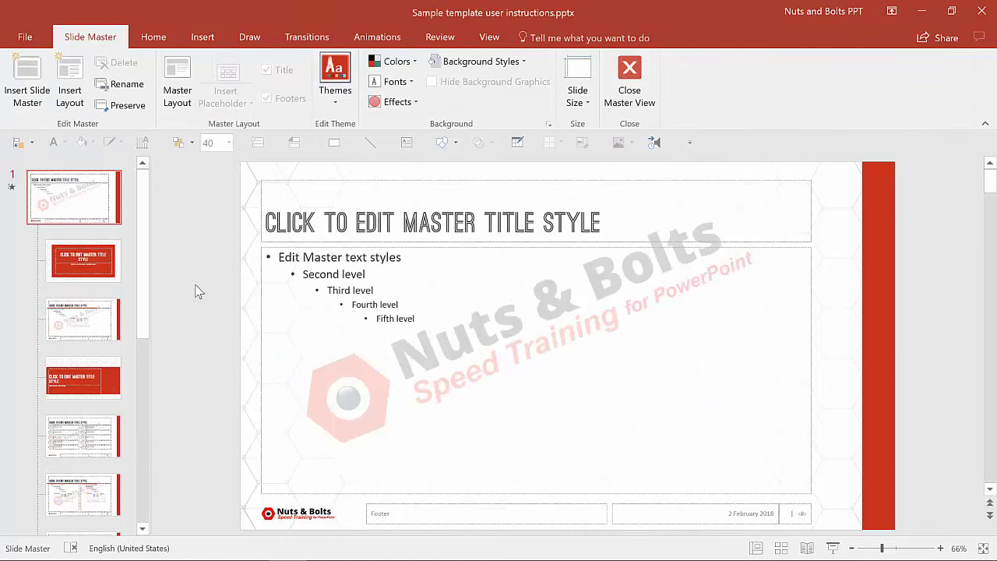